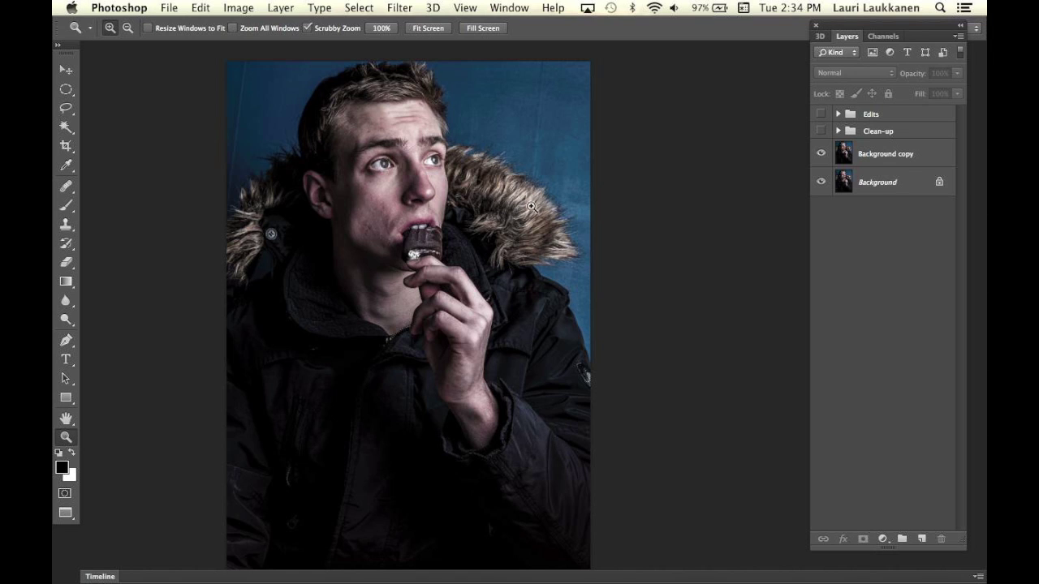
Step: Turn on the Clean-up group's visibility and check what the Edits group contains
scroll(482, 208, left, 2)
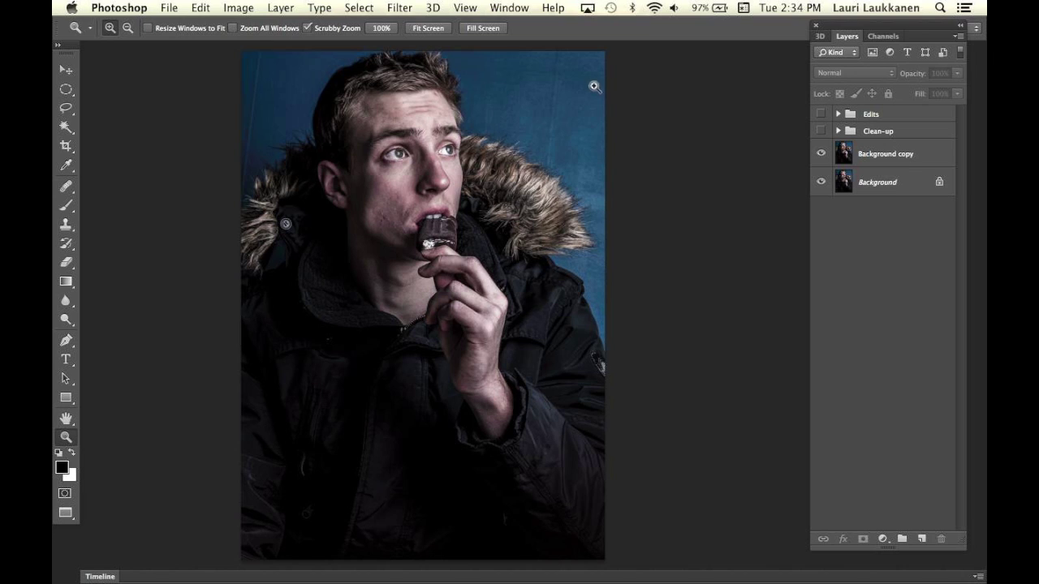
click(838, 132)
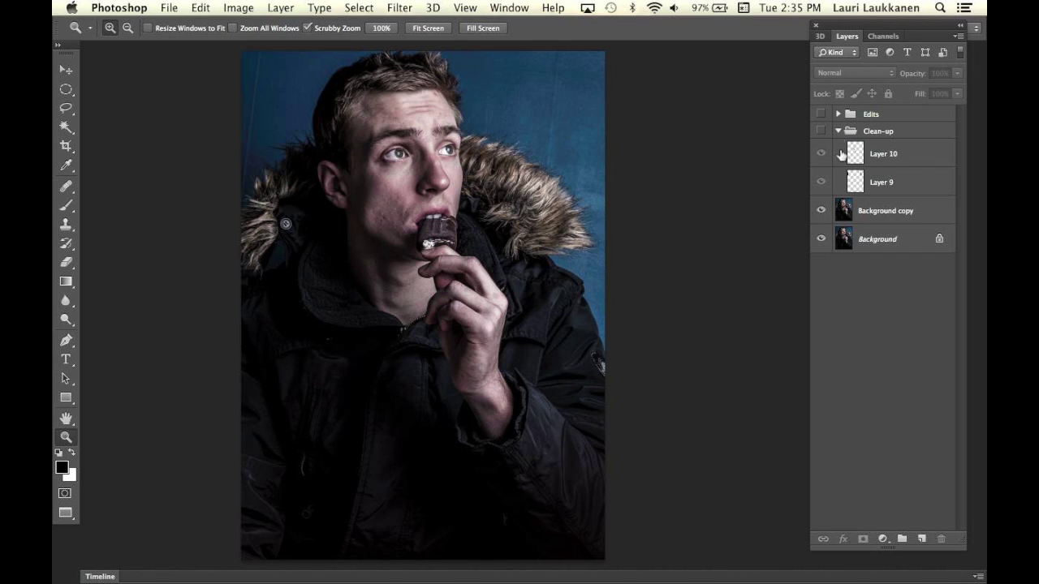
click(821, 132)
click(839, 132)
click(839, 114)
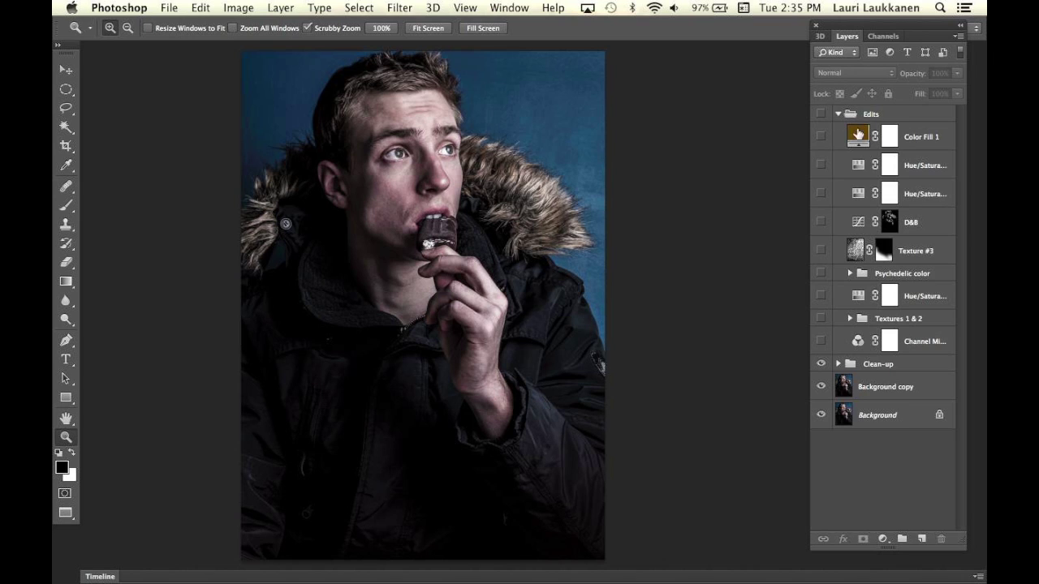
click(839, 114)
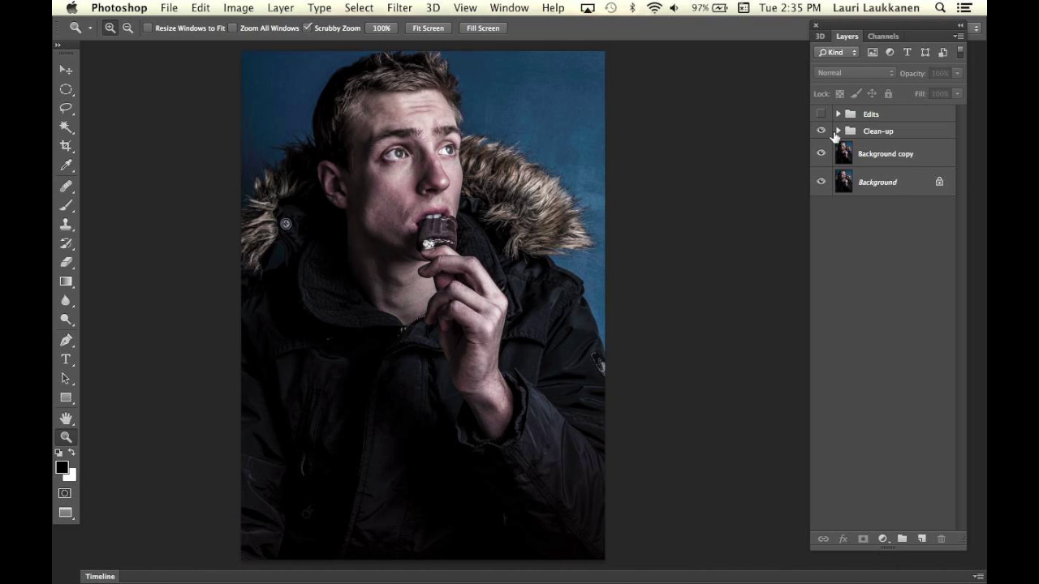
Step: Add a Channel Mixer adjustment layer above the selected Clean-up group
click(887, 135)
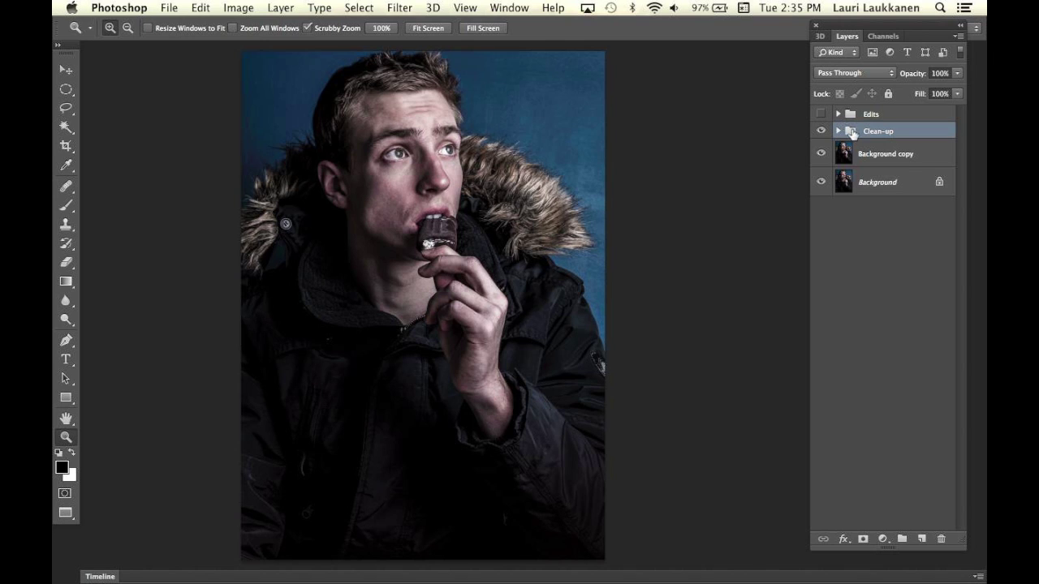
click(884, 540)
click(911, 475)
Step: Keep the Blue output channel and set its mix to Red -12, Green -13, Blue +117
drag(703, 50, 195, 52)
drag(463, 197, 598, 201)
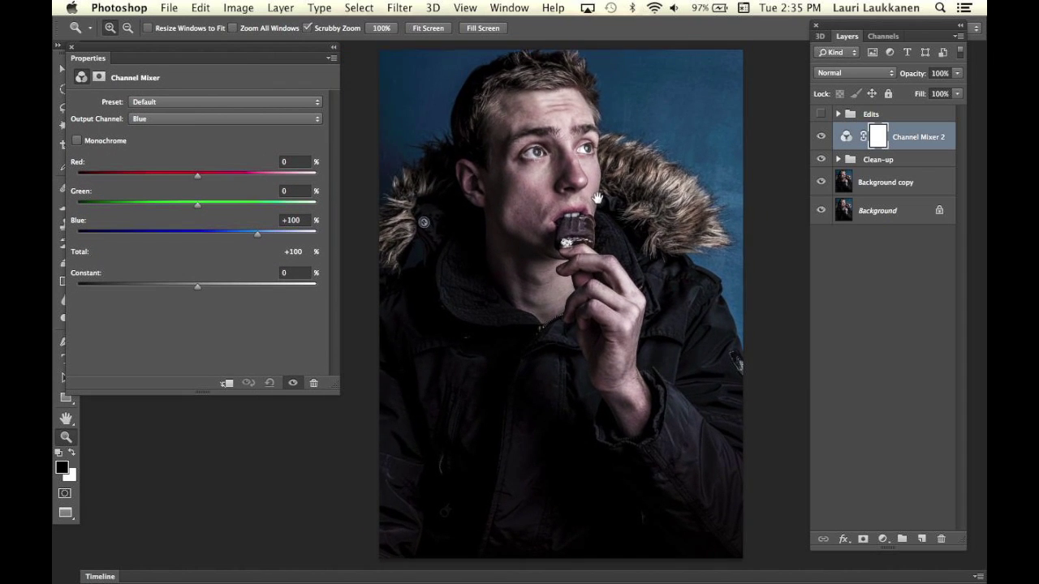
click(163, 122)
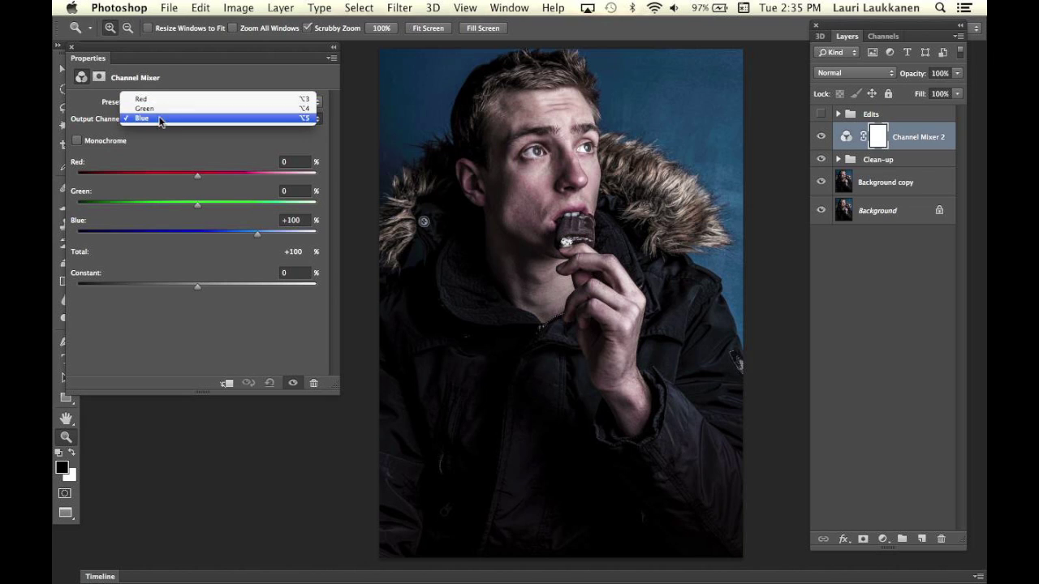
click(160, 121)
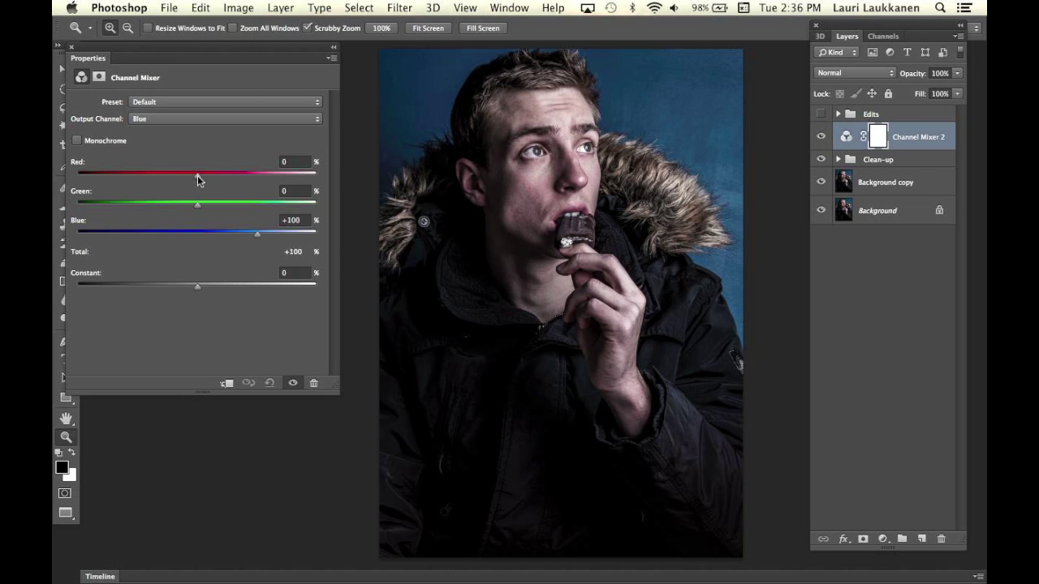
drag(197, 175, 189, 178)
drag(195, 207, 191, 208)
drag(259, 235, 266, 242)
drag(241, 242, 266, 241)
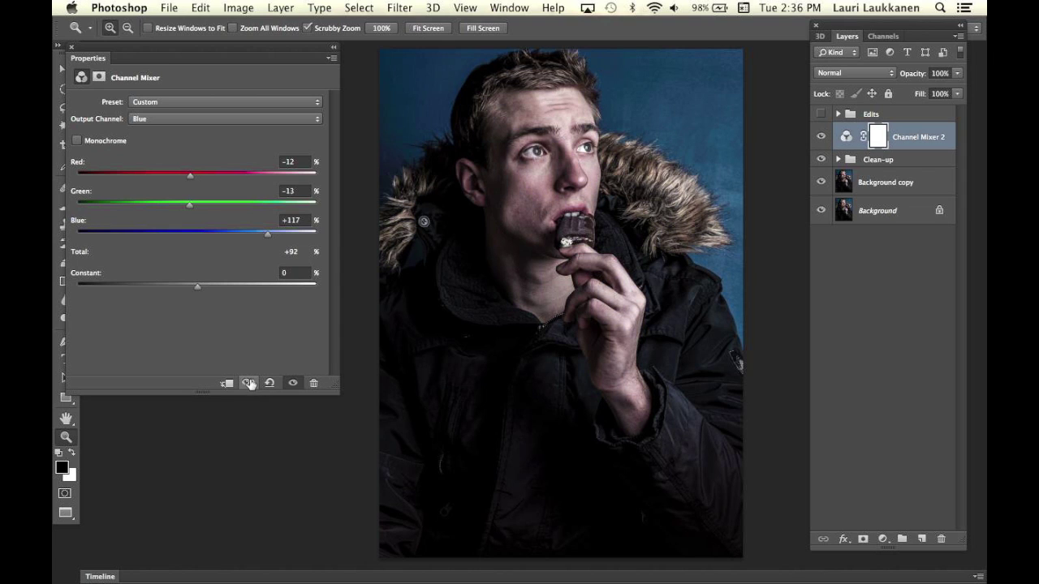
click(71, 47)
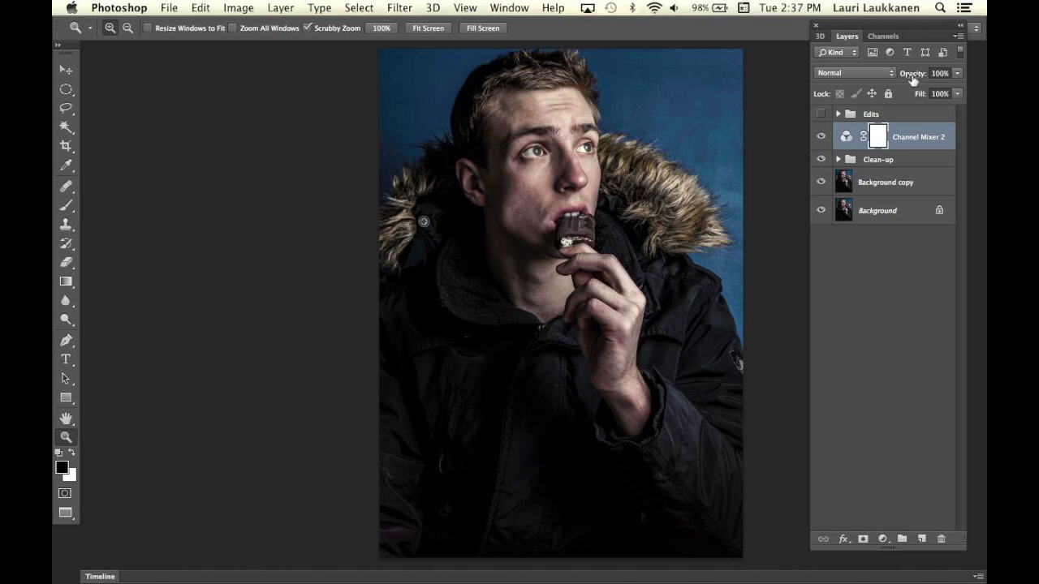
Step: Lower Channel Mixer 2's opacity to 85% and toggle it to compare before and after
drag(912, 82, 905, 82)
click(822, 137)
click(822, 137)
click(823, 135)
click(823, 134)
click(825, 134)
click(824, 135)
mouse_move(559, 140)
mouse_down()
mouse_move(498, 145)
mouse_move(540, 139)
mouse_up()
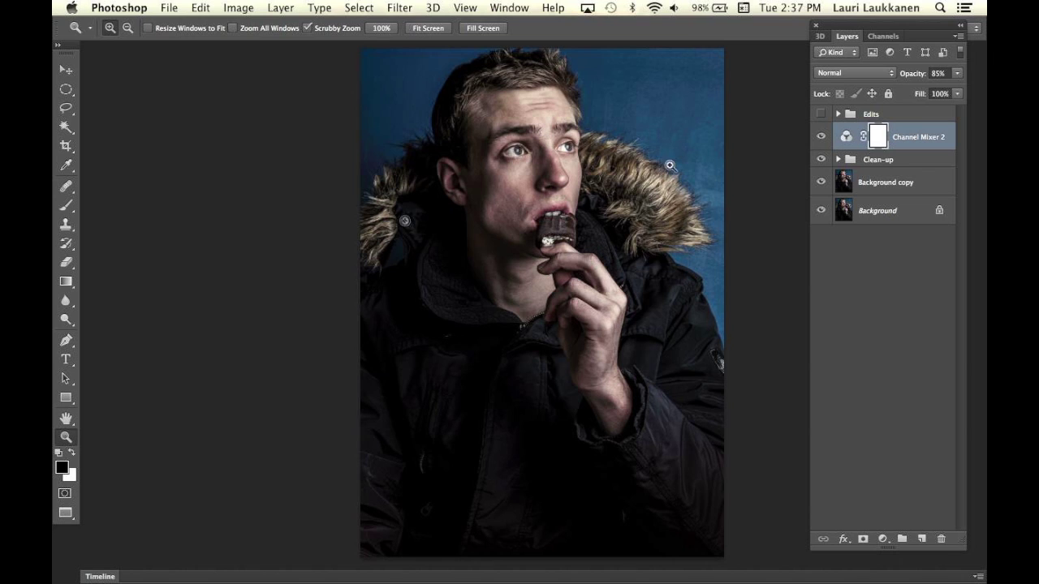
Step: Add a Hue/Saturation layer on Master with Saturation -26 and Hue -3
click(882, 539)
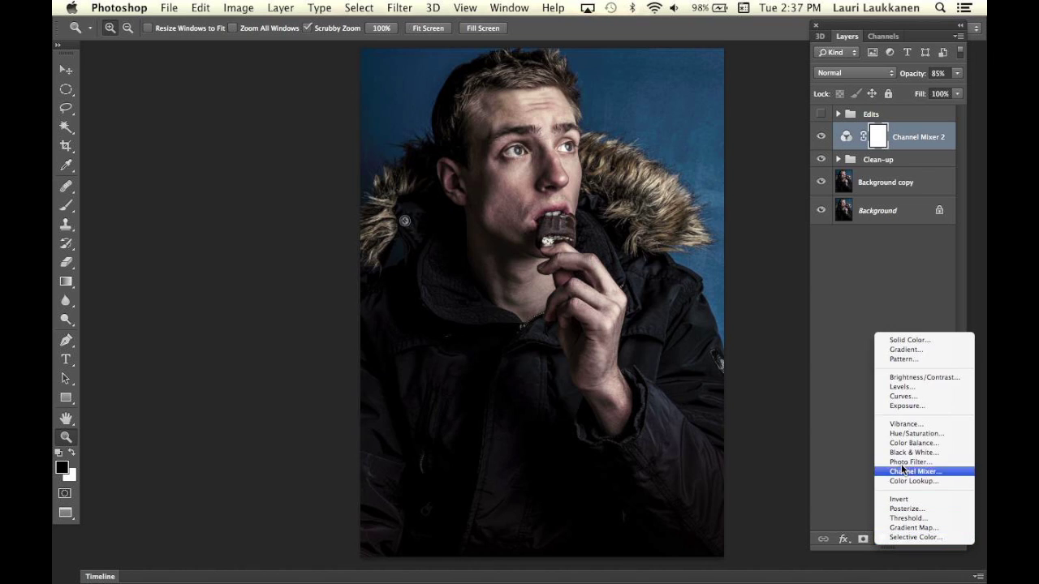
click(912, 435)
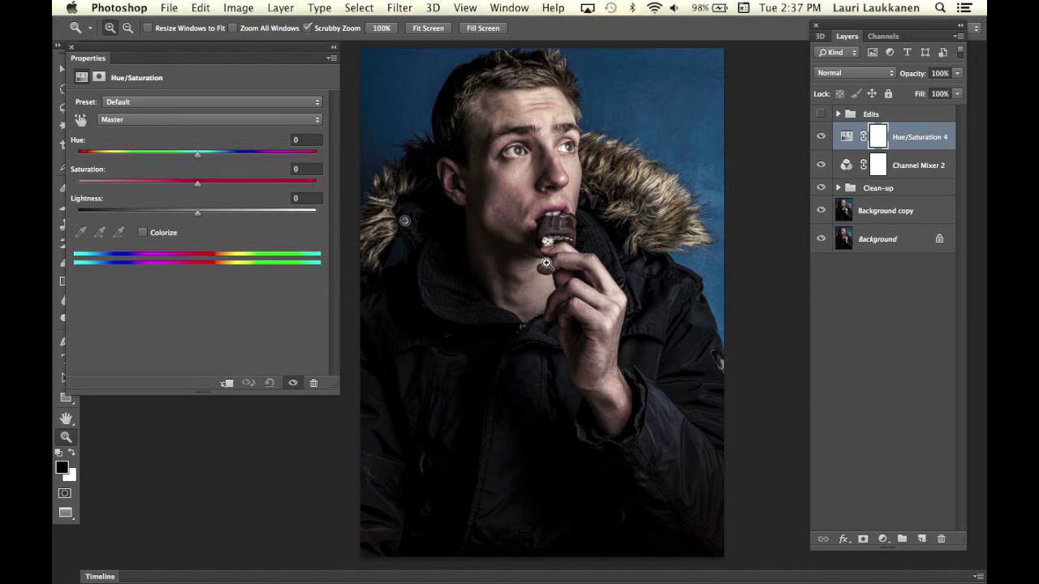
click(140, 121)
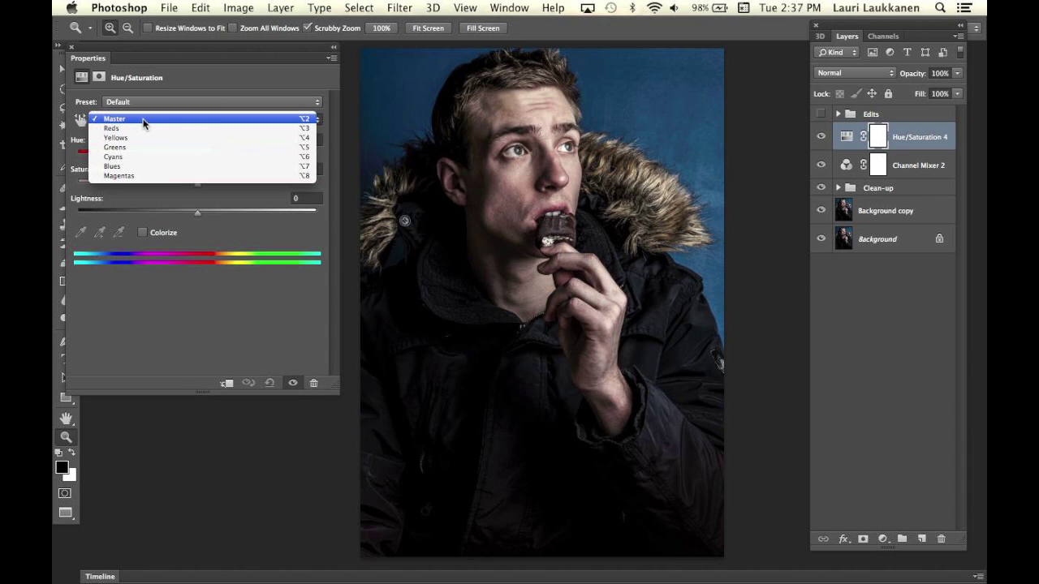
click(142, 121)
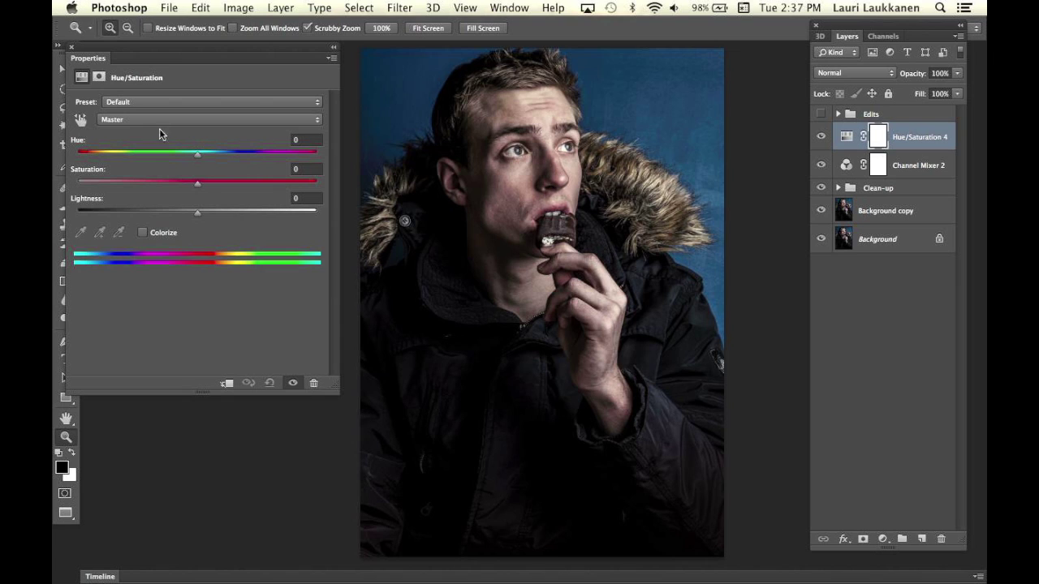
drag(197, 188, 167, 186)
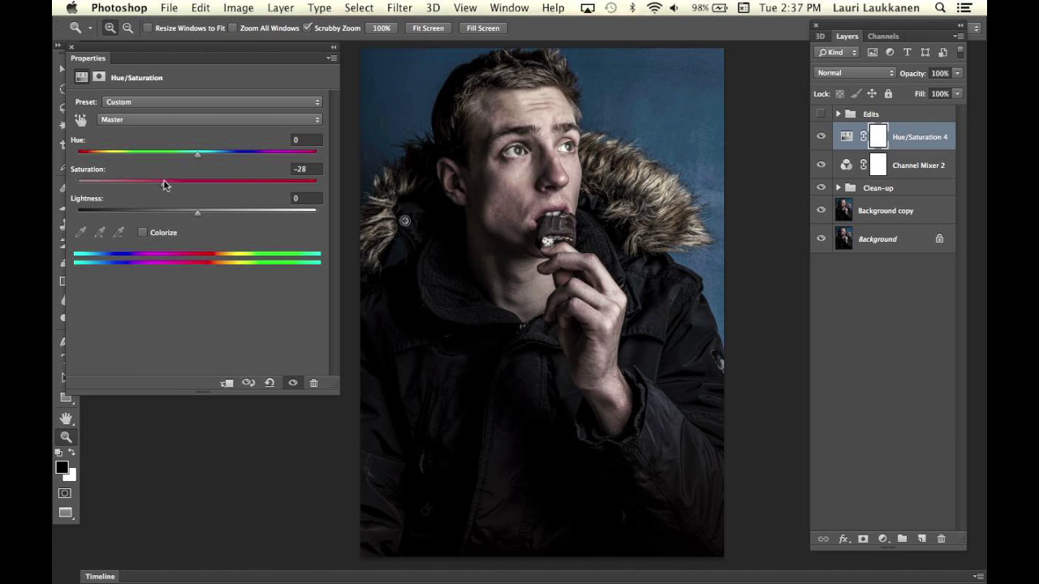
drag(163, 184, 165, 184)
drag(197, 158, 193, 159)
click(71, 48)
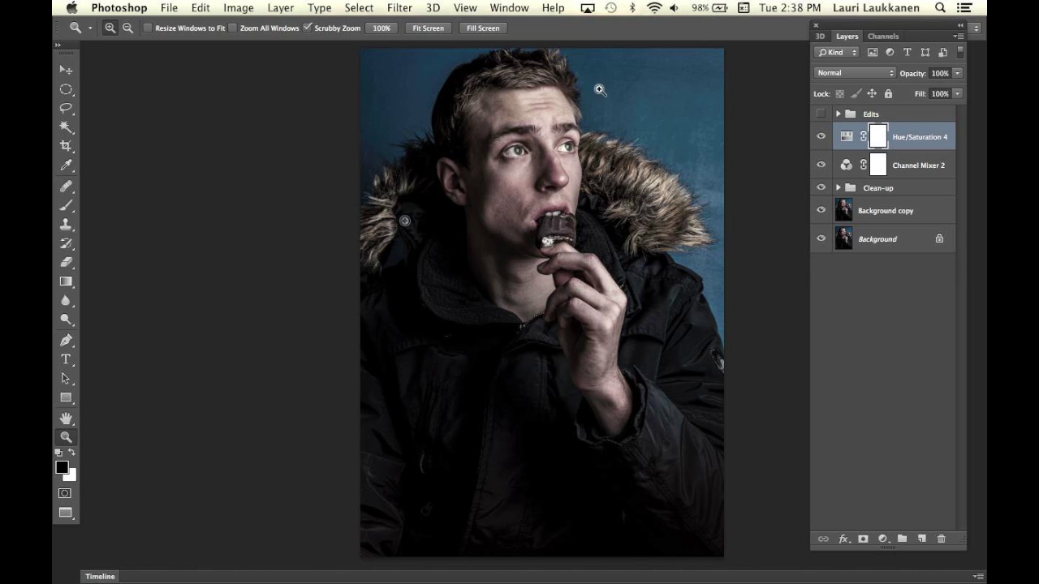
Step: Move the Textures 1 & 2 group out of Edits, place it above the adjustments, and make it visible
click(838, 114)
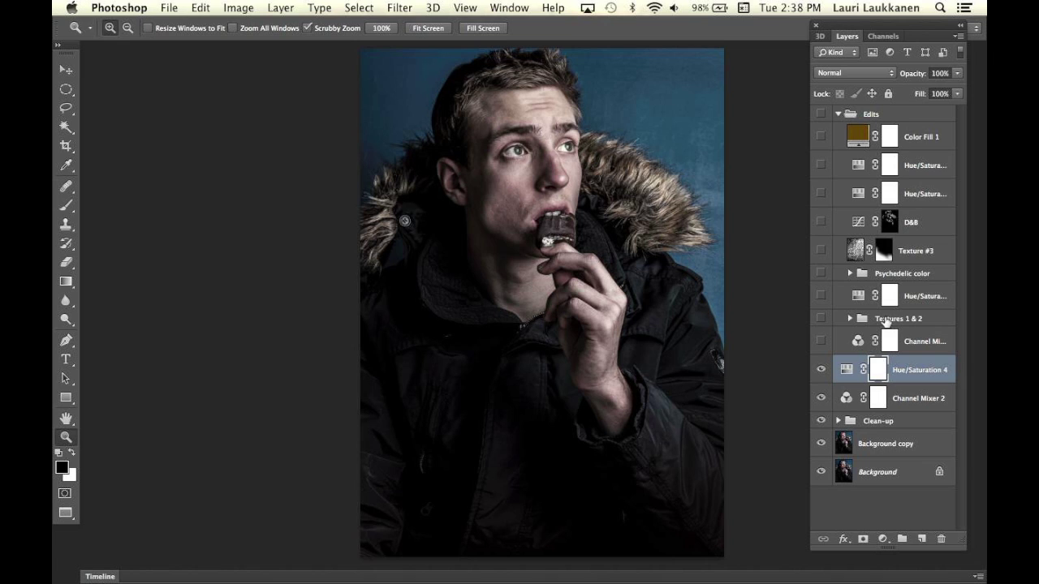
drag(862, 318, 860, 429)
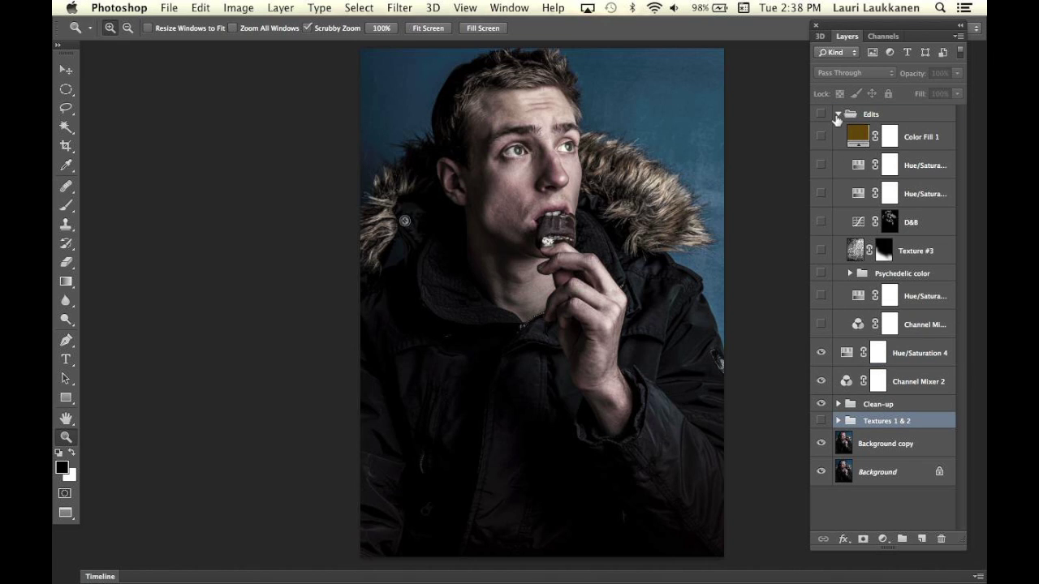
click(838, 114)
drag(875, 208, 822, 134)
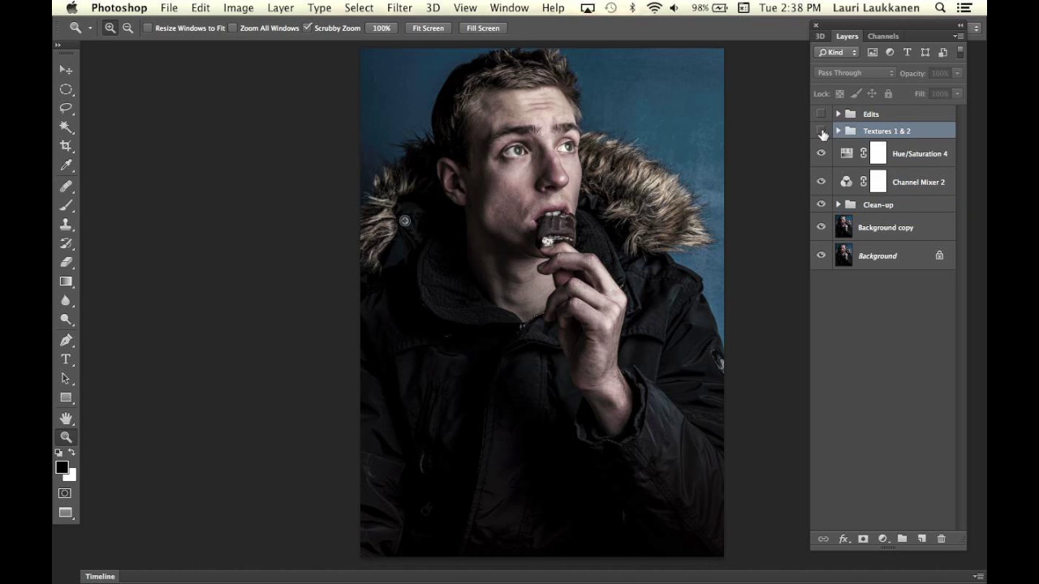
click(821, 131)
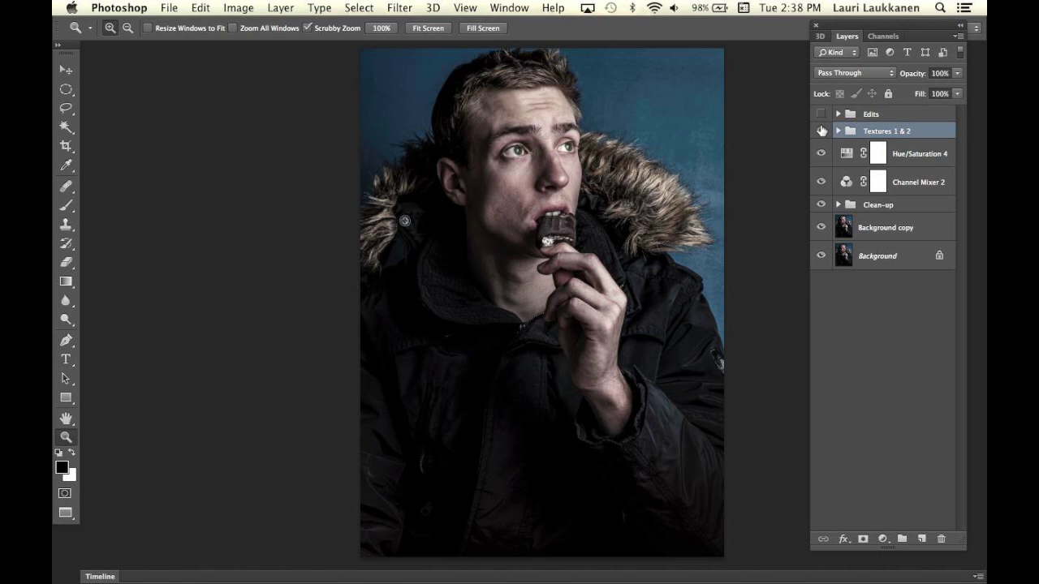
Step: Set the Layer 4 texture's blend mode to Multiply
click(837, 131)
click(856, 157)
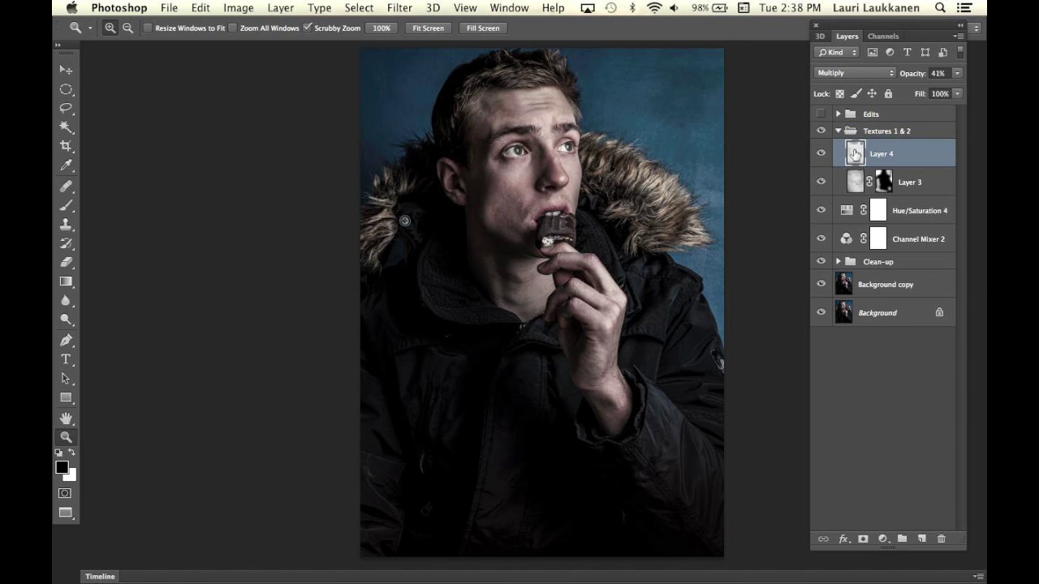
click(854, 74)
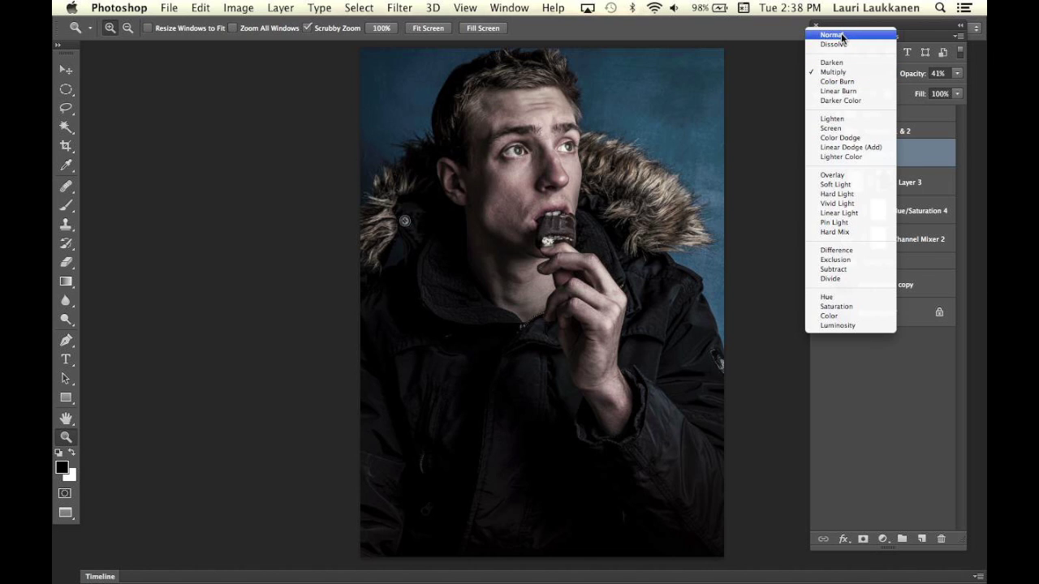
click(842, 35)
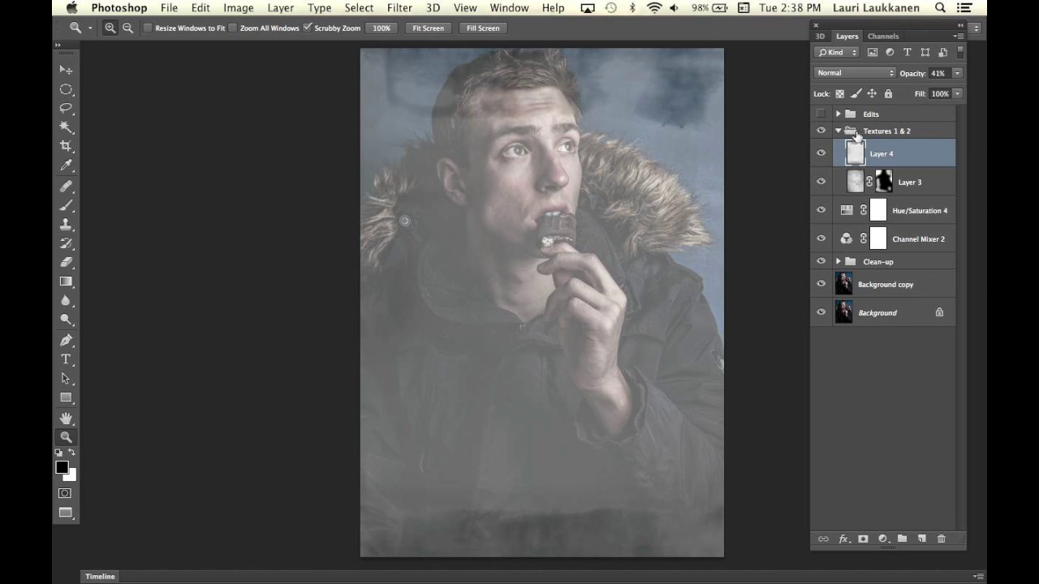
click(850, 74)
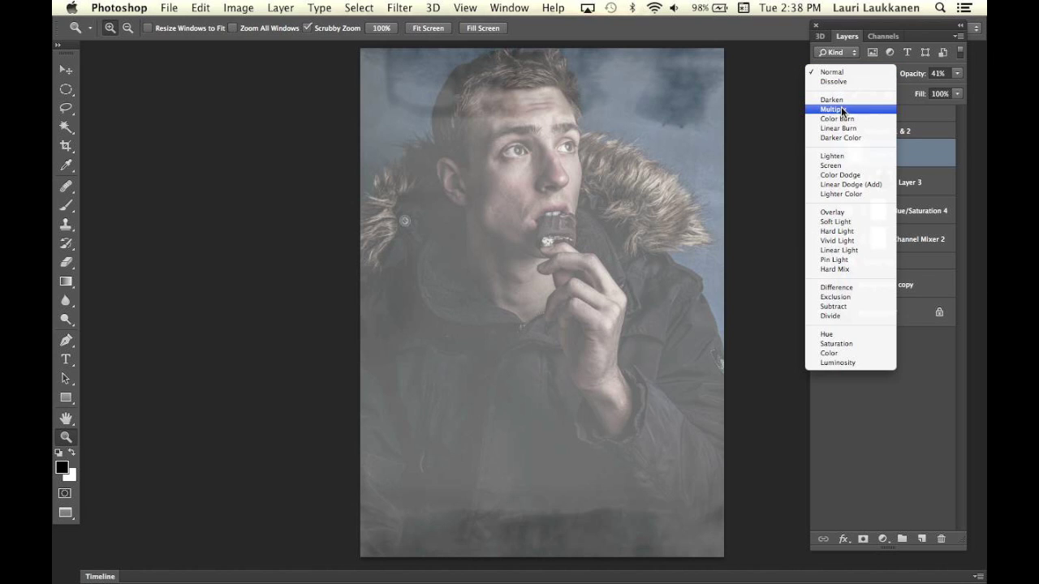
click(841, 107)
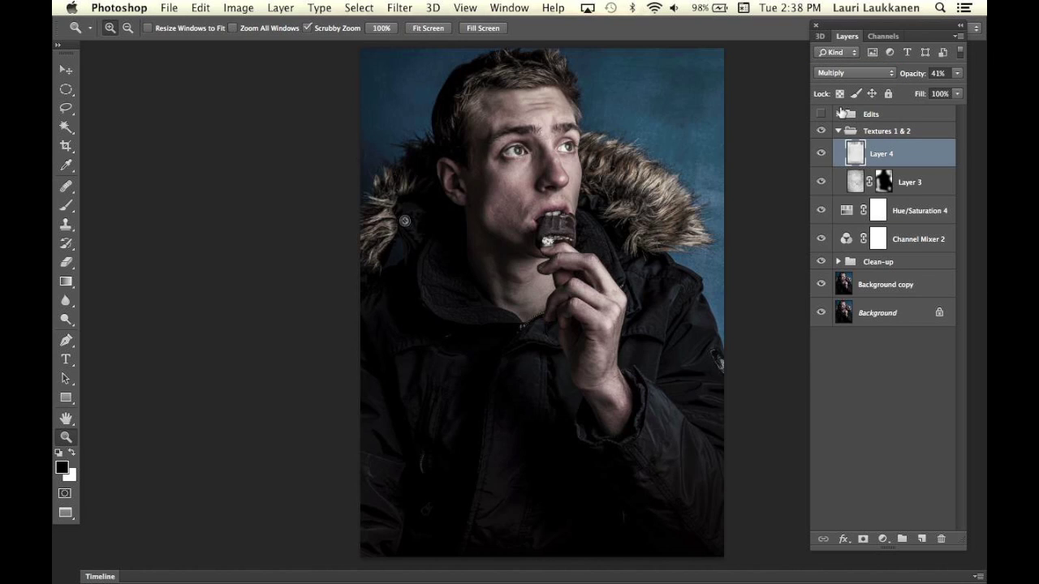
click(821, 152)
click(820, 152)
Step: Try Layer 3 on Normal, then return it to Overlay
click(854, 183)
click(844, 71)
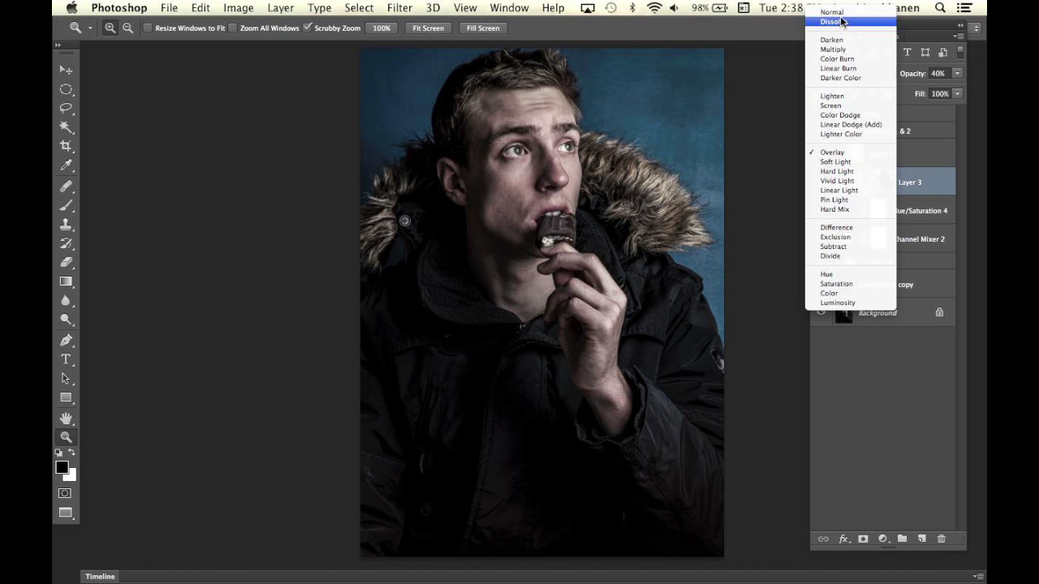
click(840, 13)
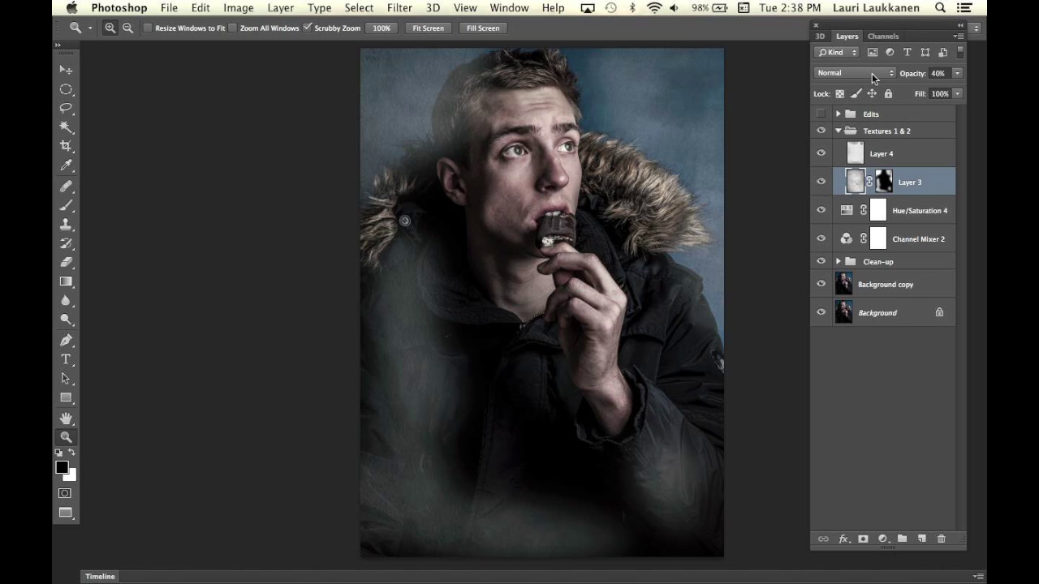
click(873, 76)
click(839, 213)
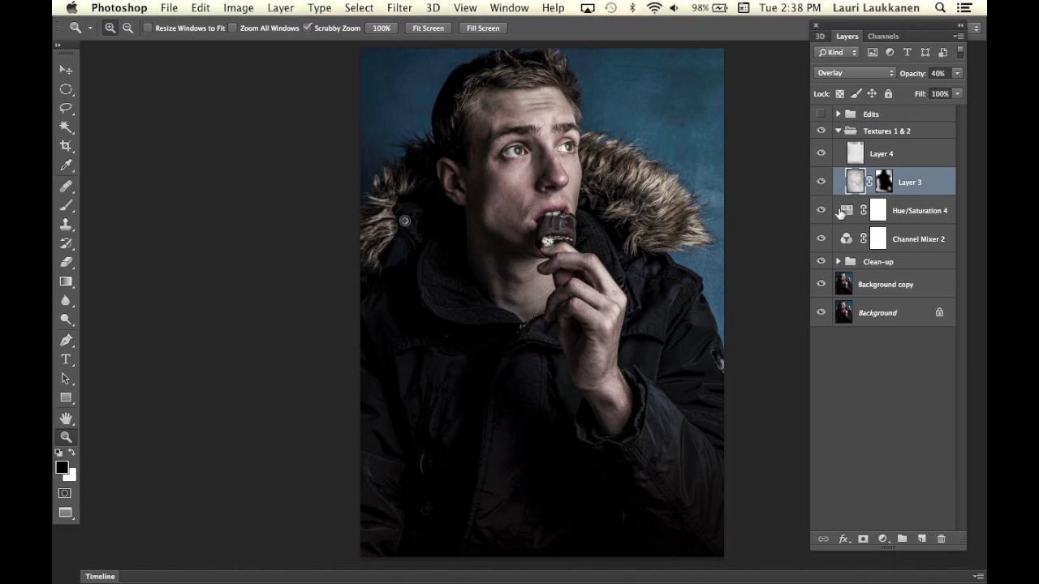
Step: Toggle the Textures 1 & 2 group to compare the portrait with and without textures, then collapse it
click(821, 132)
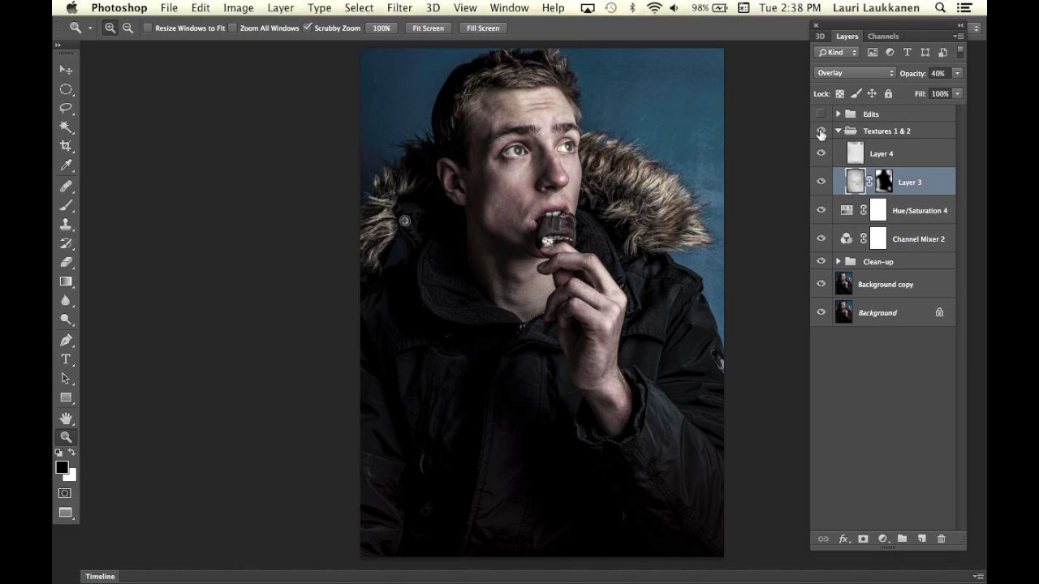
click(821, 132)
click(821, 132)
click(821, 133)
click(821, 132)
click(820, 132)
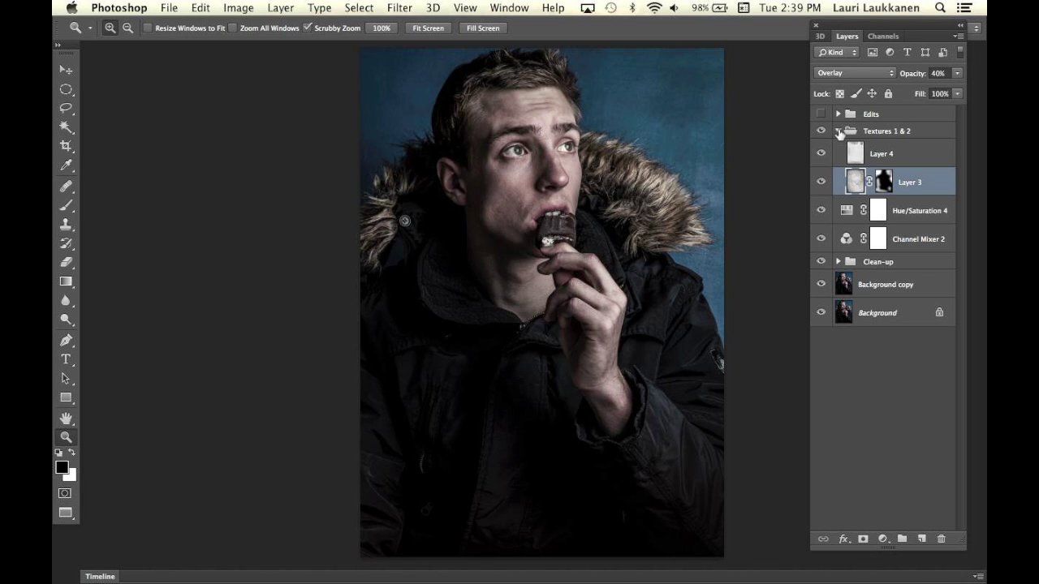
click(839, 131)
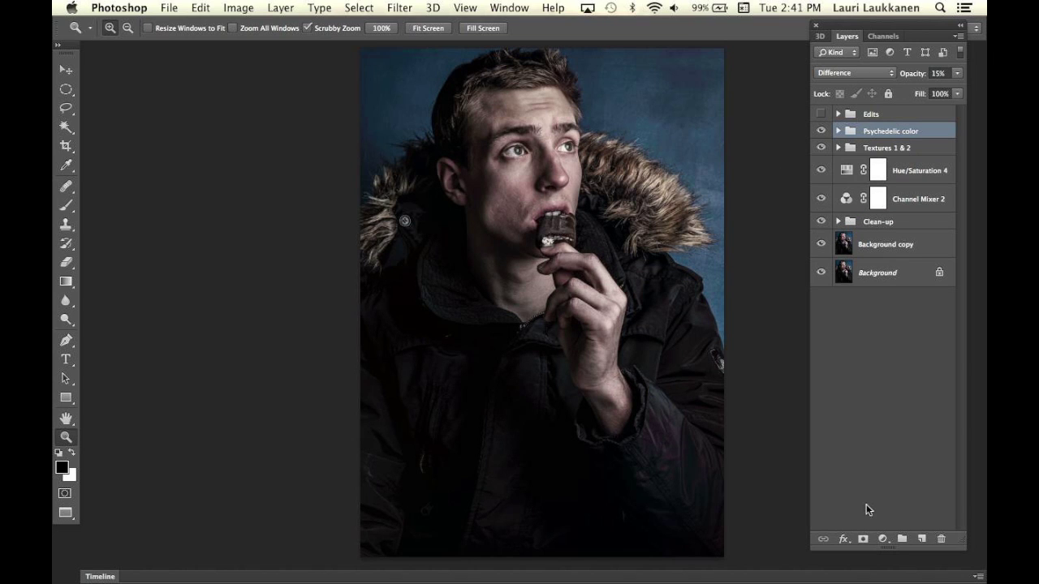
Step: Add a default Curves 1 adjustment layer from the adjustment-layer menu
click(883, 541)
click(910, 397)
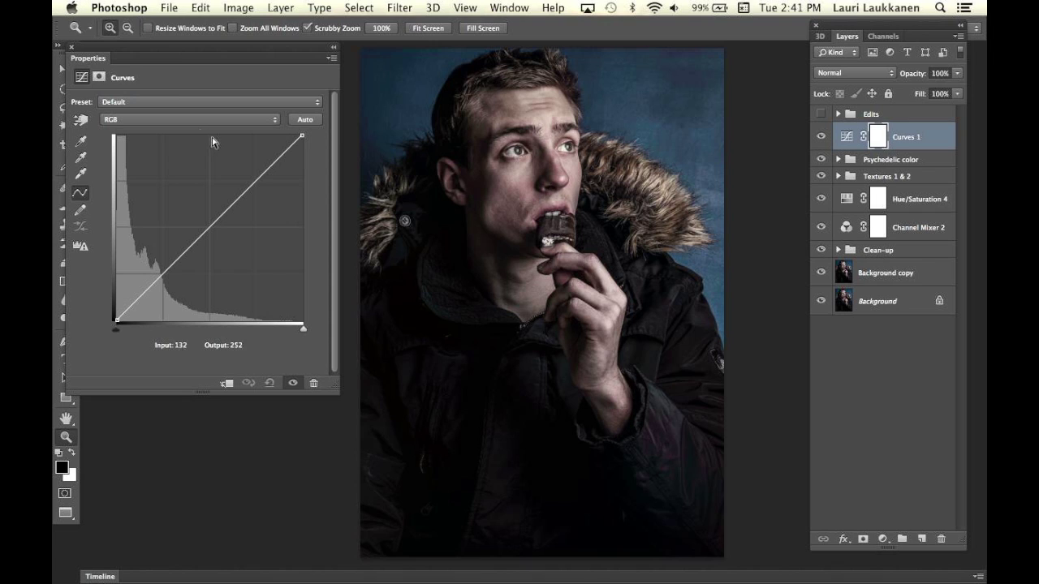
Step: Raise the curve on the face from input 156 to output 178, then make the mask black
click(80, 120)
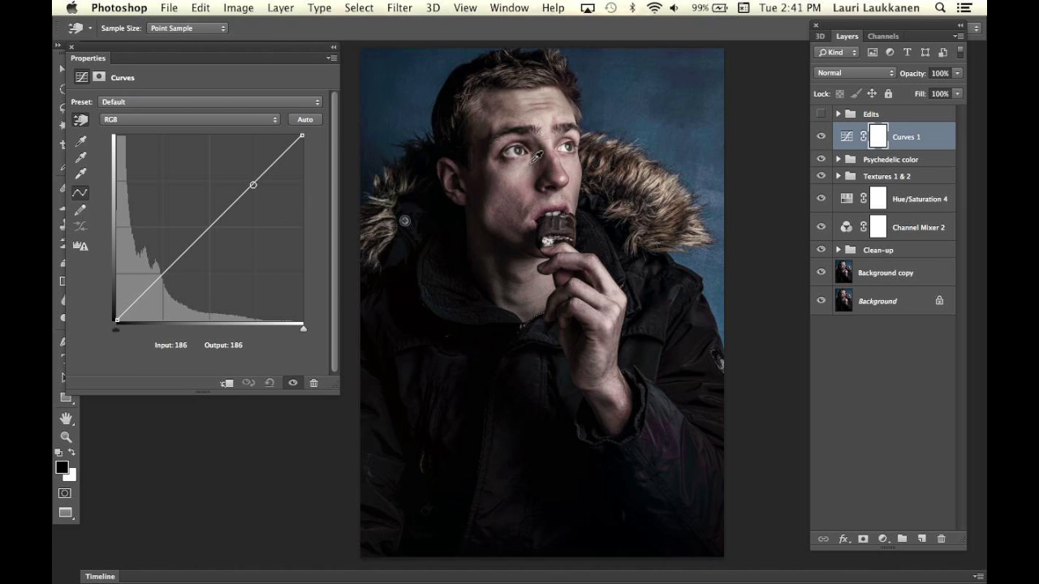
drag(520, 172, 516, 154)
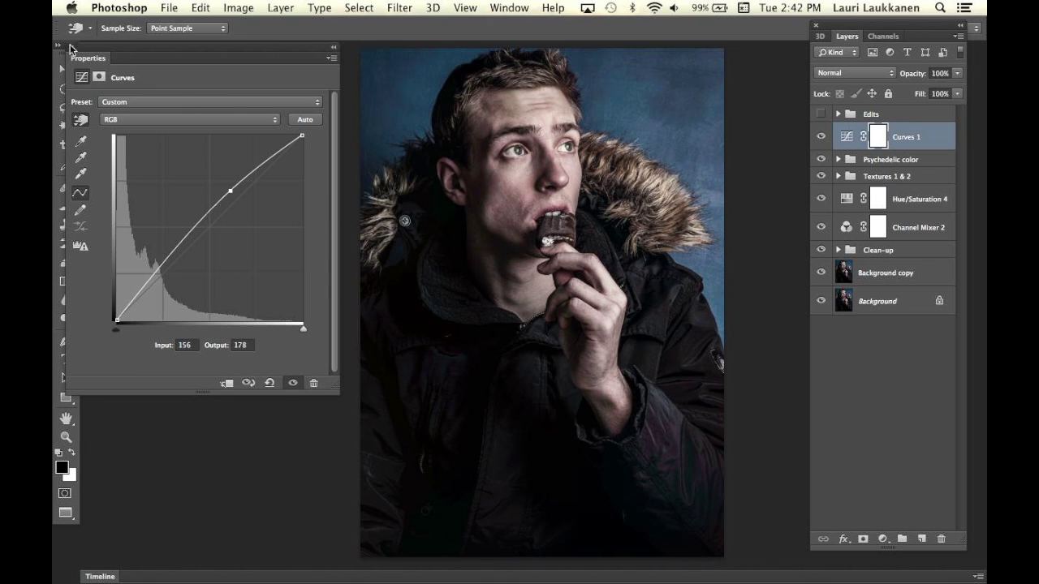
click(69, 47)
key(z)
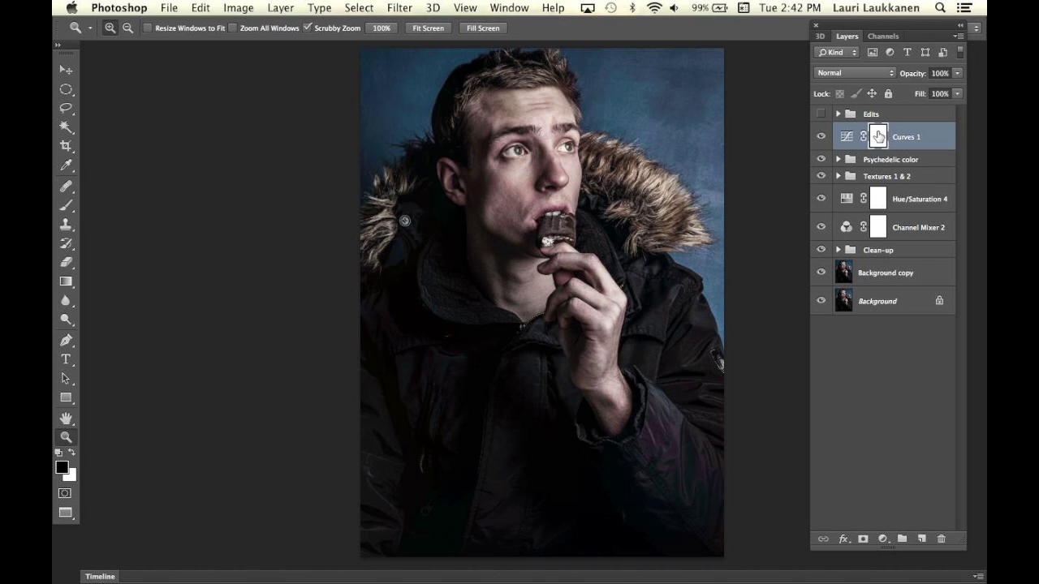
key(alt+BackSpace)
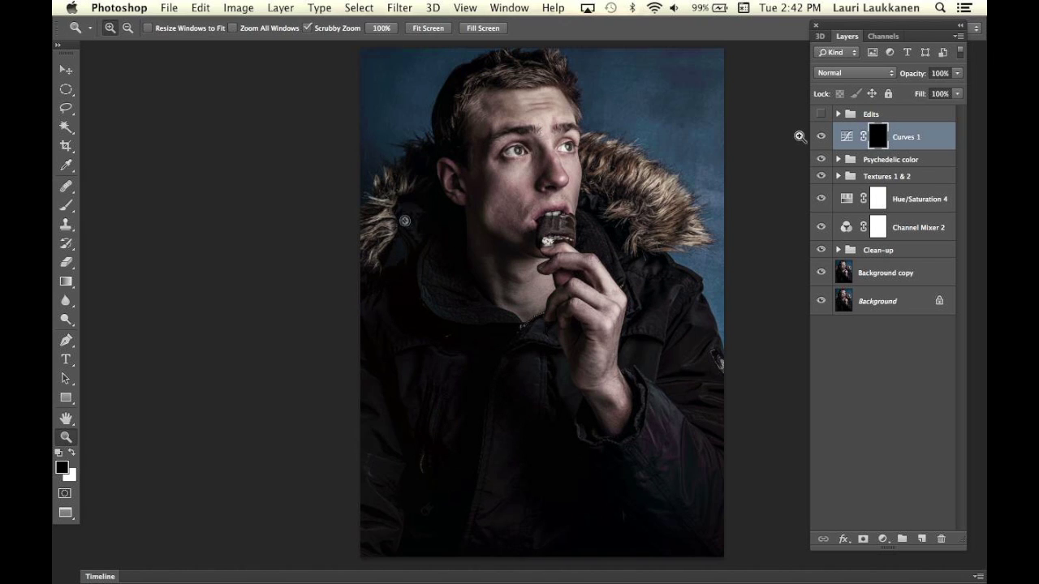
Step: Paint white at 9% flow on the Curves 1 mask over the forehead, face and hand
key(b)
key(x)
drag(534, 104, 533, 97)
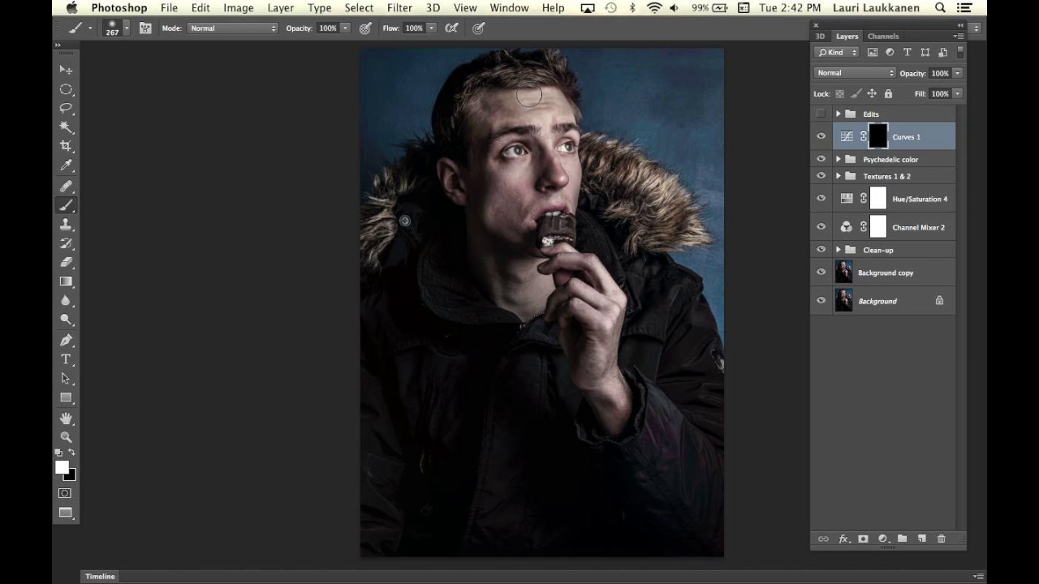
mouse_move(398, 34)
mouse_down()
mouse_move(333, 74)
mouse_move(326, 63)
mouse_up()
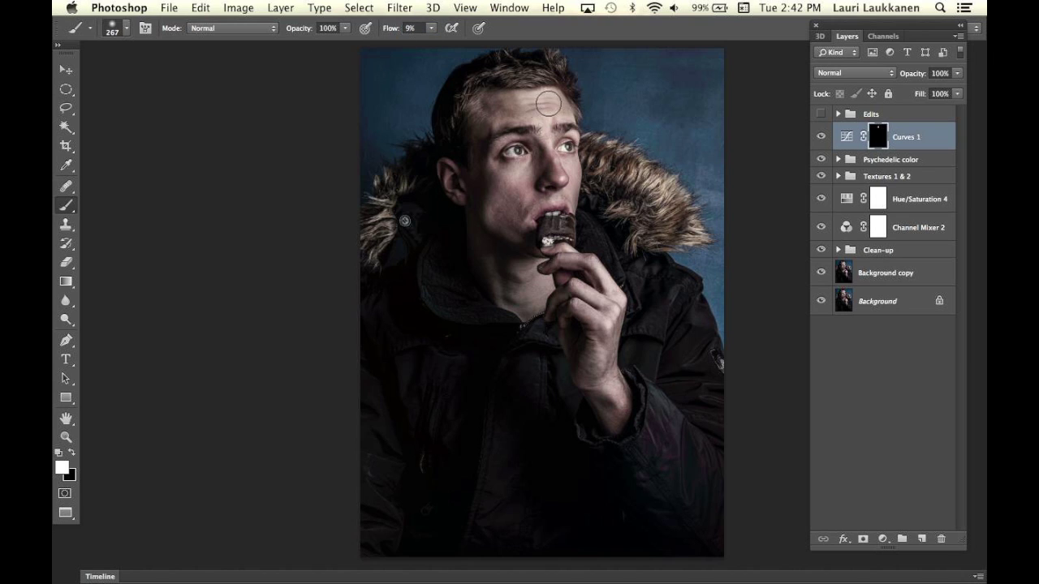
mouse_move(521, 103)
mouse_down()
mouse_move(563, 106)
mouse_move(510, 103)
mouse_move(549, 141)
mouse_move(568, 169)
mouse_move(556, 178)
mouse_move(565, 185)
mouse_up()
mouse_move(525, 172)
mouse_down()
mouse_move(496, 216)
mouse_move(551, 223)
mouse_up()
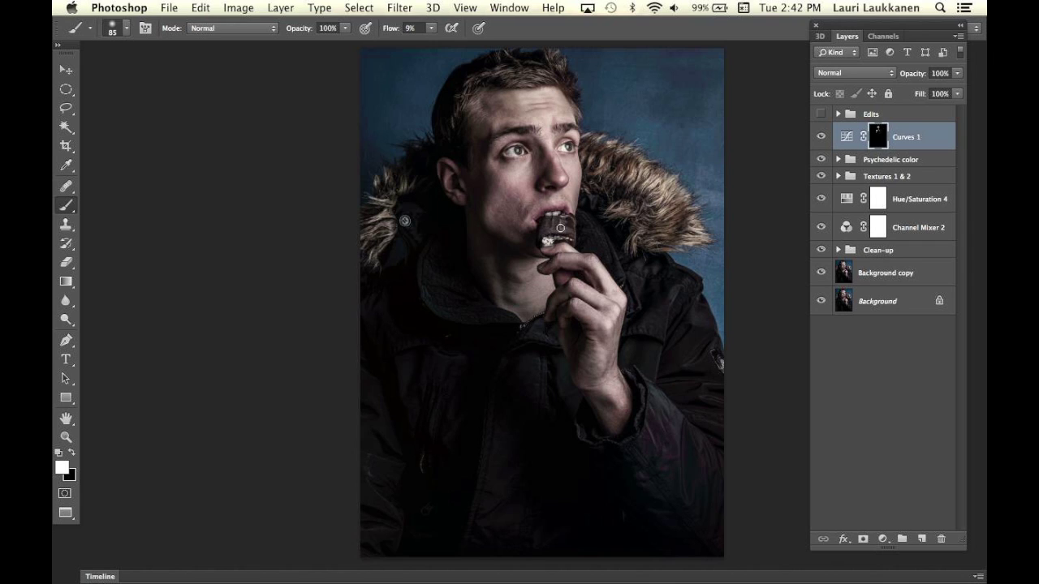
drag(563, 241, 576, 256)
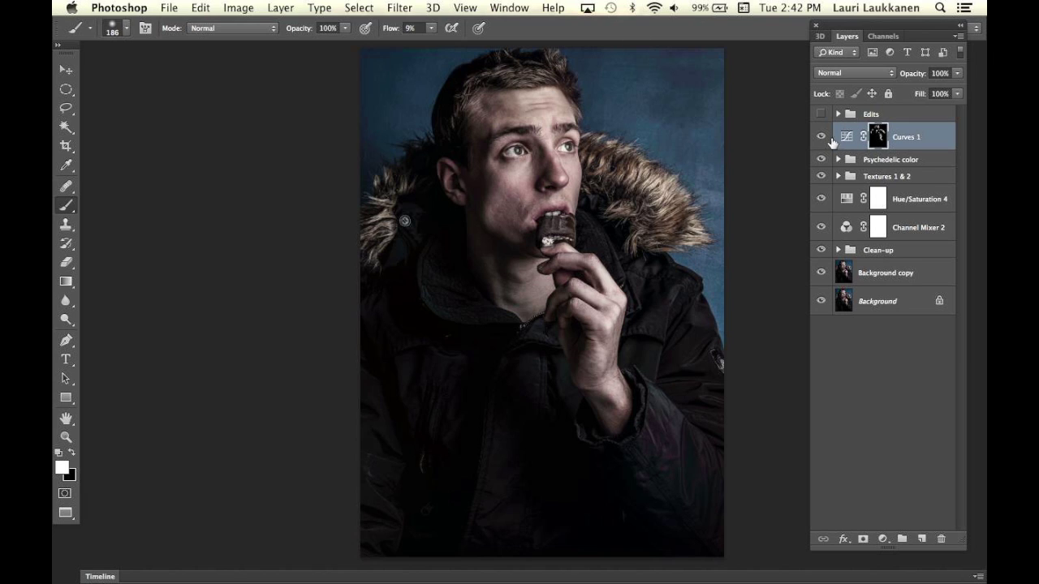
Step: Toggle Curves 1 on and off to compare the face and hand brightening
click(821, 136)
click(821, 137)
click(821, 135)
click(821, 135)
click(822, 132)
click(822, 133)
click(821, 133)
click(821, 131)
click(821, 137)
click(822, 135)
Step: Zoom into the eye and paint the eyes with a 30 px white brush
key(z)
drag(515, 142, 516, 146)
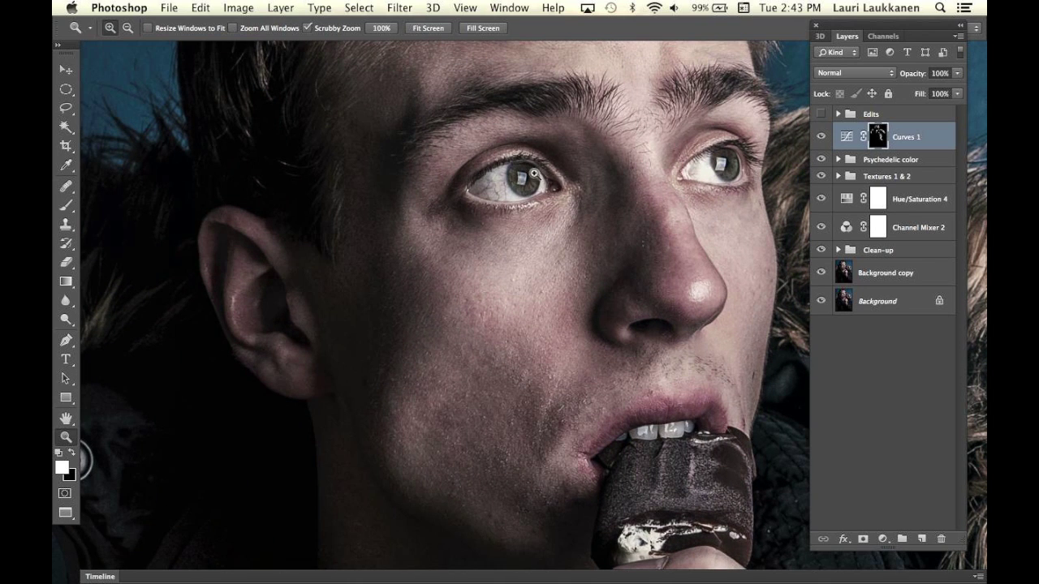
key(b)
ctrl+alt+drag(497, 180, 481, 180)
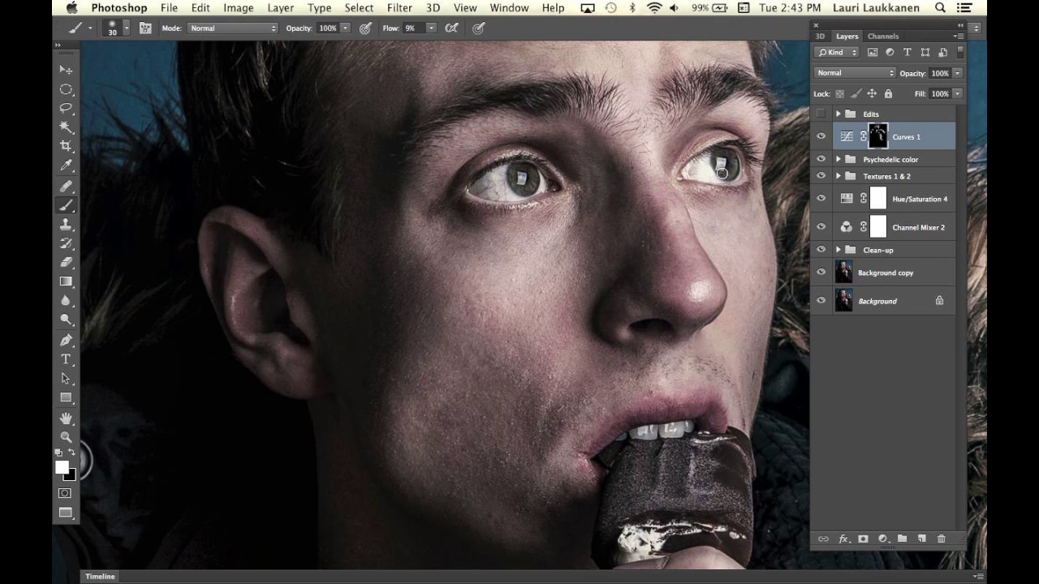
Step: Zoom out to the whole portrait and toggle Curves 1 to compare
key(z)
alt+click(535, 178)
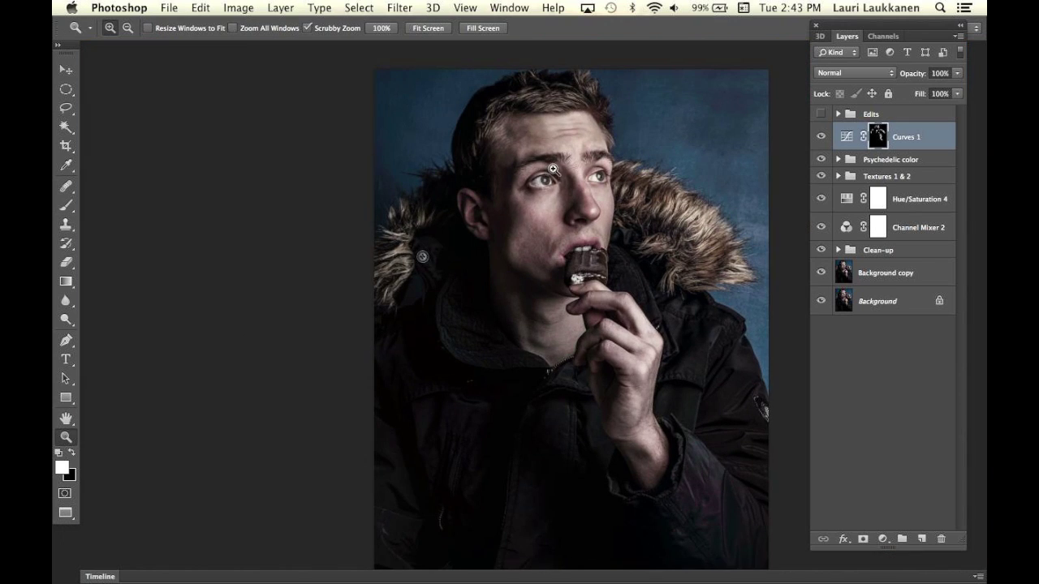
mouse_move(552, 180)
mouse_down()
mouse_move(533, 170)
mouse_move(552, 163)
mouse_up()
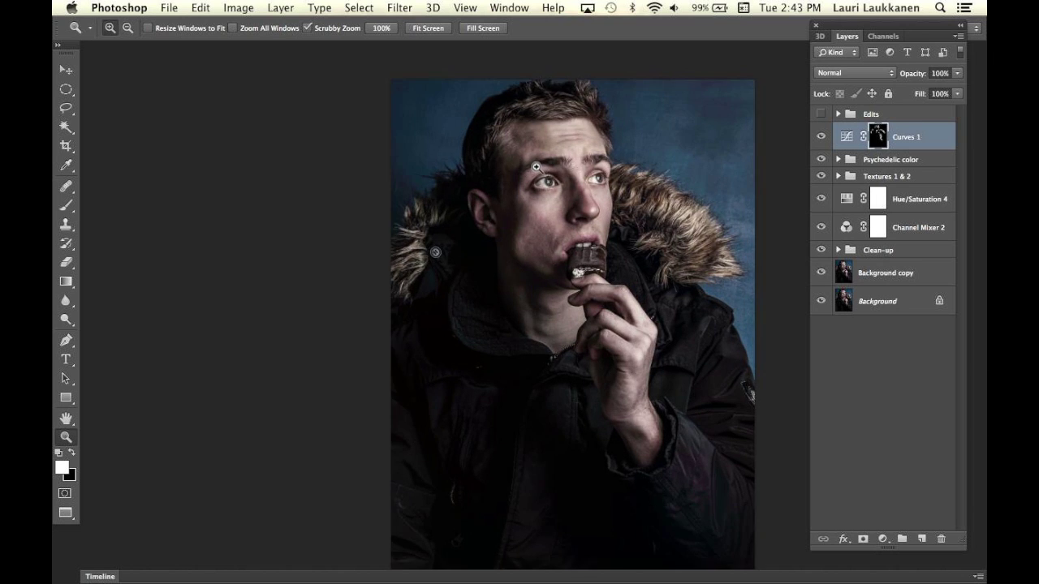
scroll(552, 163, down, 3)
scroll(552, 163, right, 5)
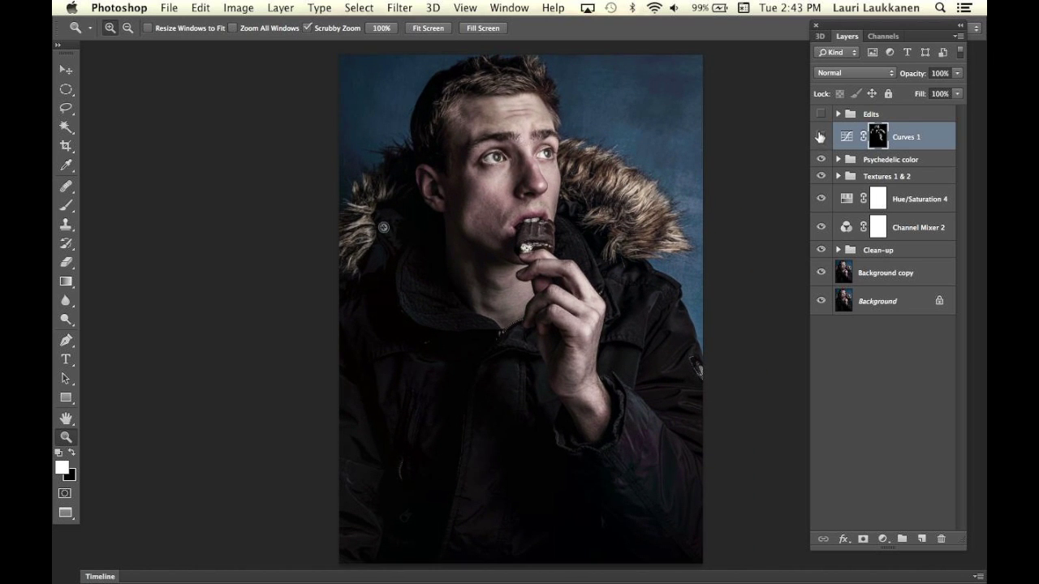
click(819, 136)
click(819, 136)
click(818, 136)
click(817, 134)
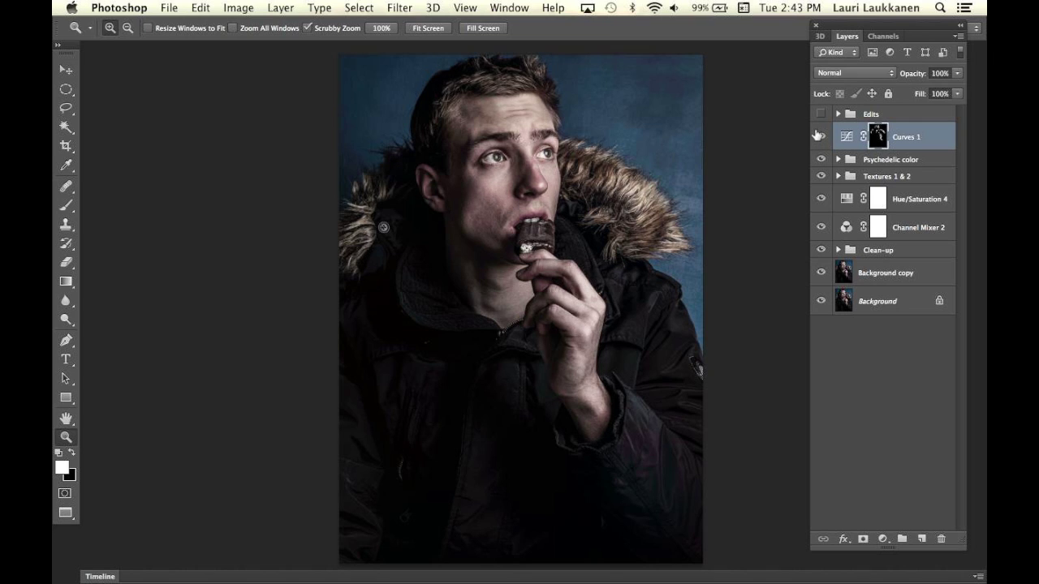